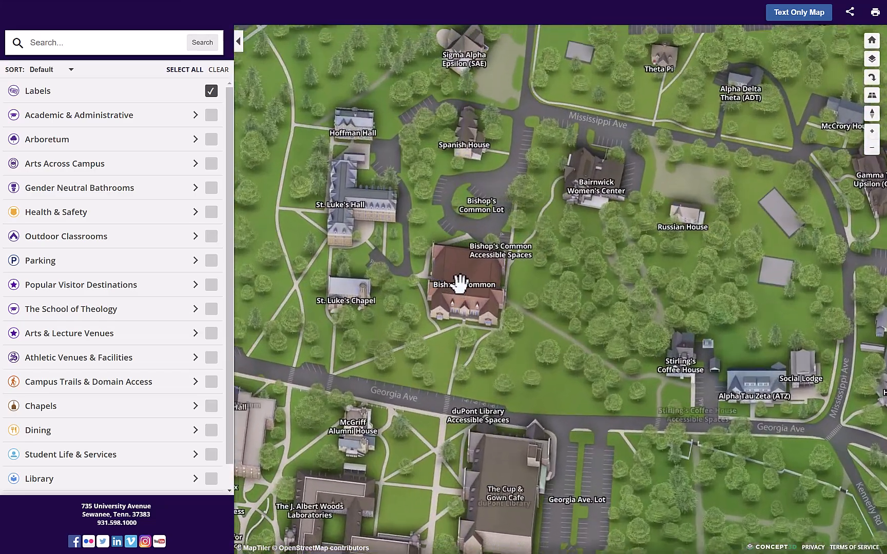
# Step: Examine the labels around Bishop's Common at several zoom levels, switching the Labels layer off and back on
pyautogui.scroll(-5, 463, 283)
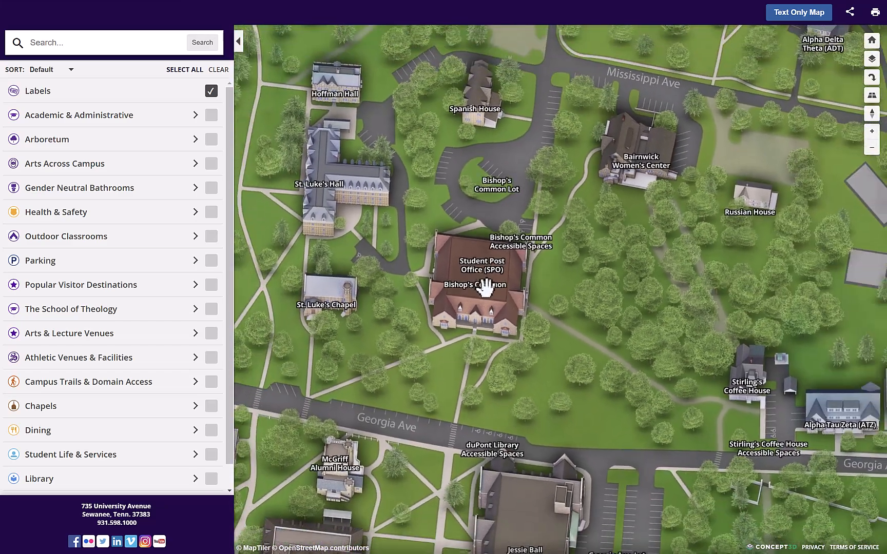
pyautogui.scroll(-4, 485, 287)
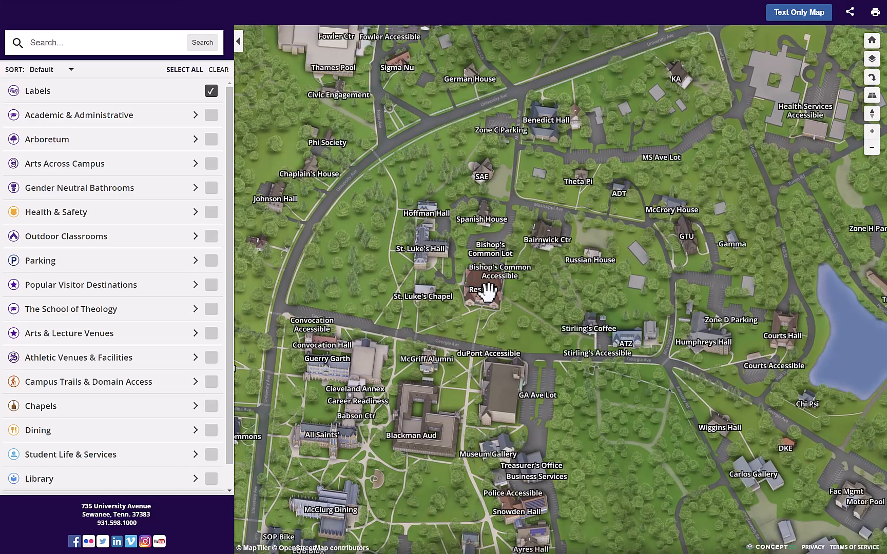
pyautogui.scroll(6, 485, 291)
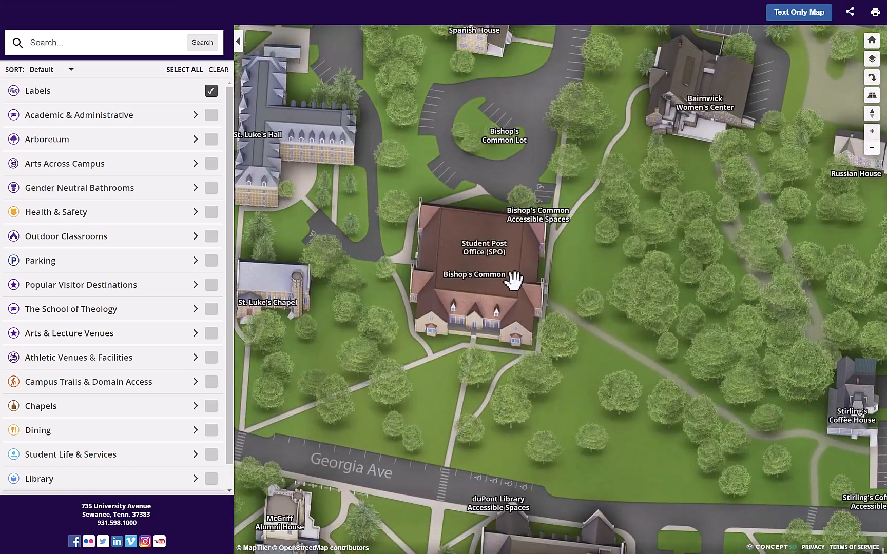
pyautogui.scroll(3, 513, 281)
pyautogui.moveTo(470, 259); pyautogui.dragTo(525, 270)
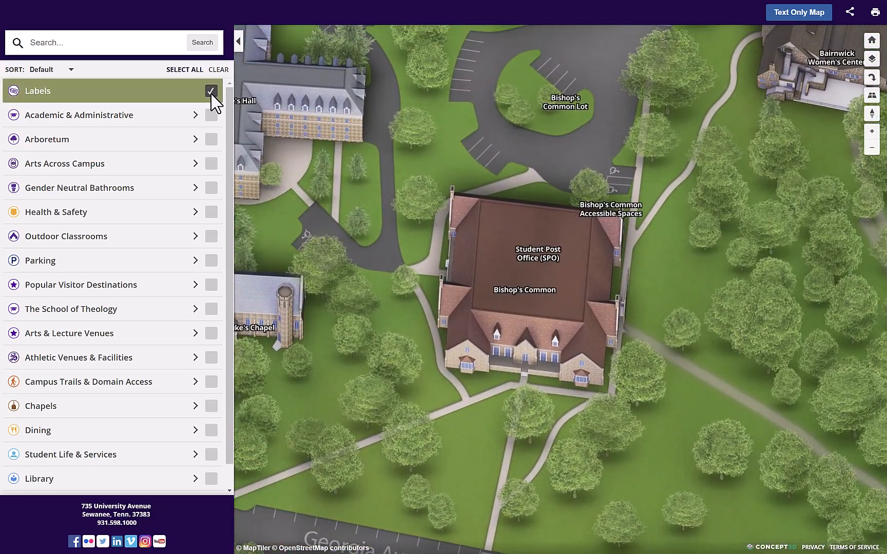
pyautogui.click(211, 91)
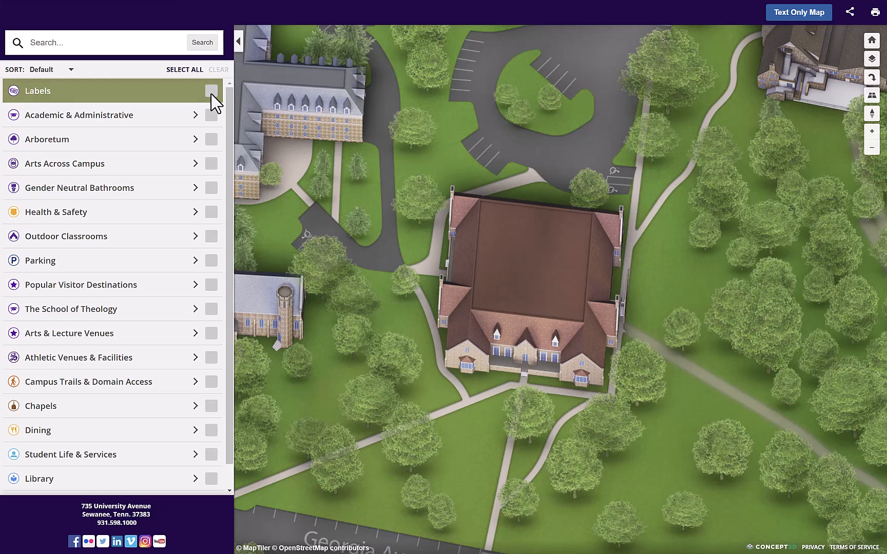
pyautogui.click(211, 91)
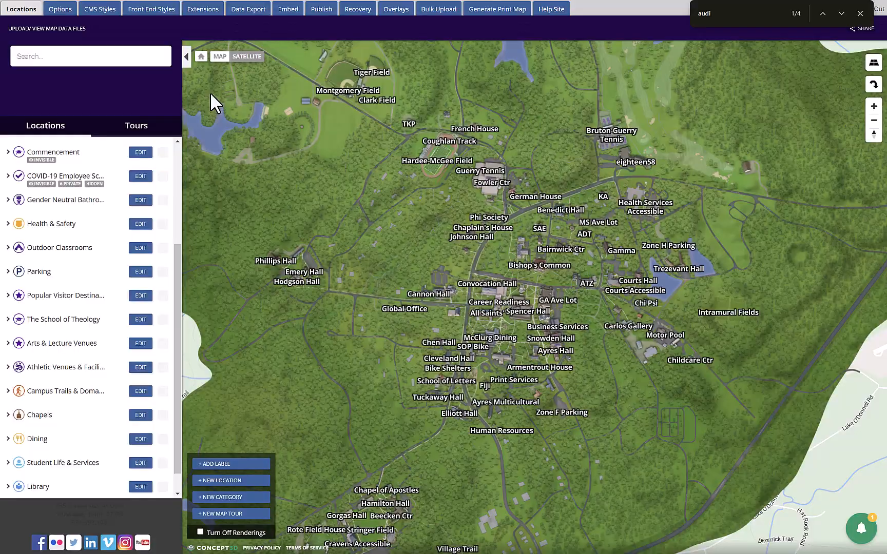
# Step: In the Concept3D map CMS, expand the Labels category and open the Fulford Hall Lot label for editing
pyautogui.scroll(2, 376, 251)
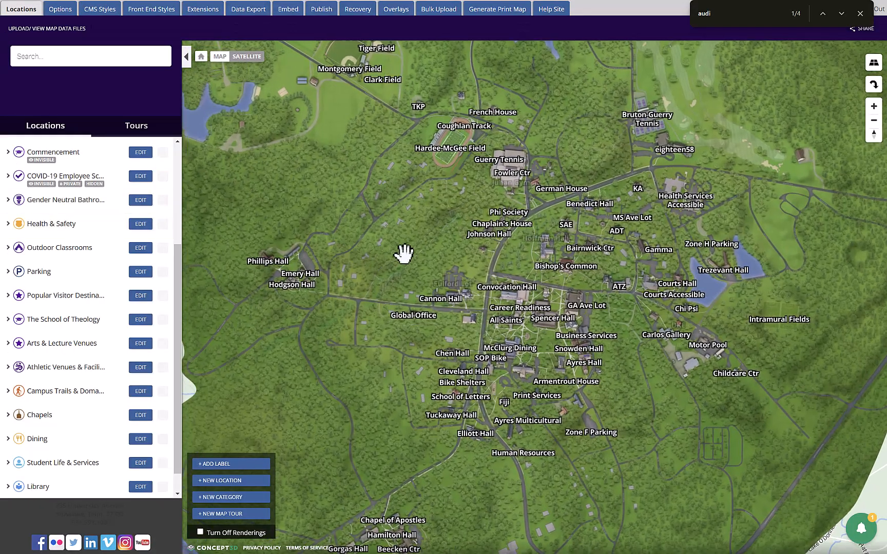
pyautogui.scroll(8, 501, 296)
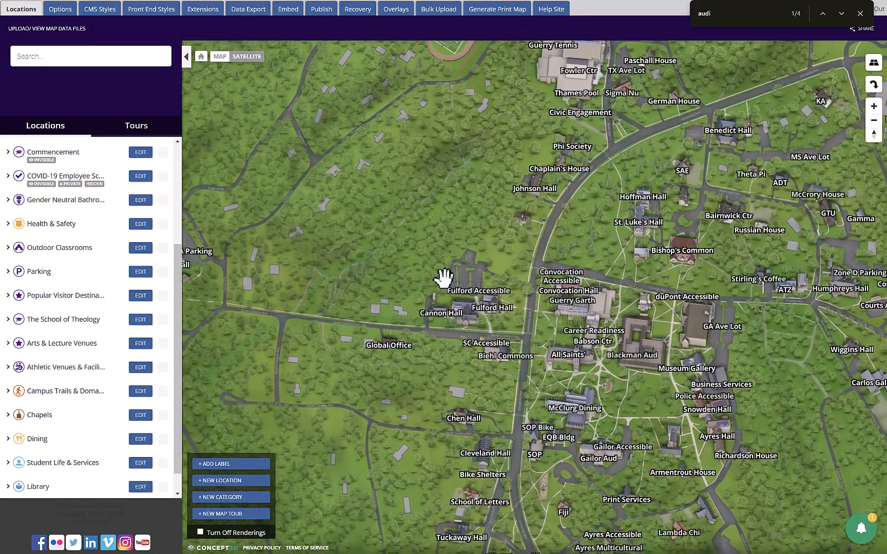
pyautogui.scroll(4, 432, 291)
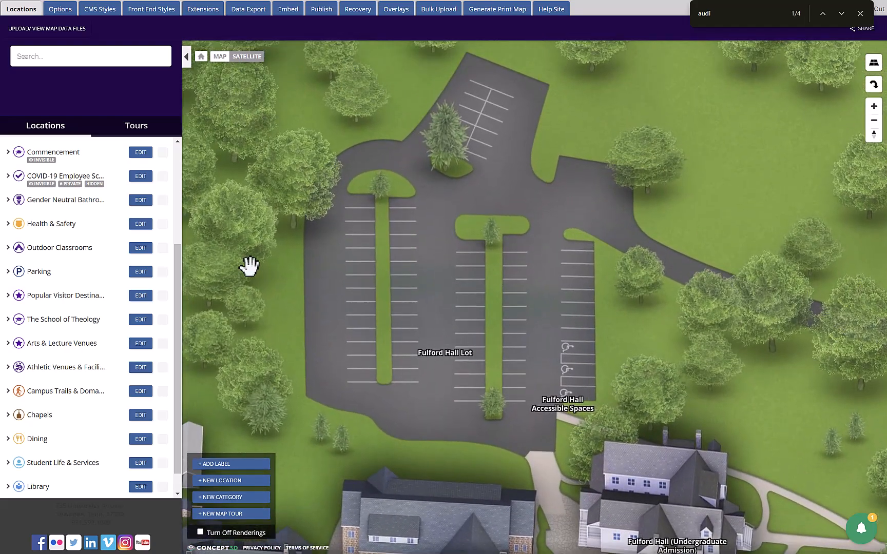
pyautogui.scroll(3, 123, 252)
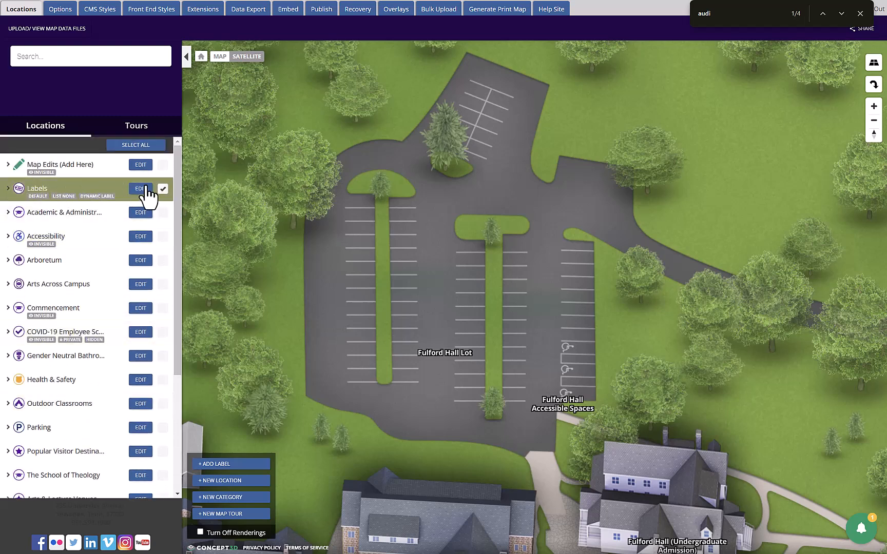
pyautogui.click(108, 192)
pyautogui.scroll(-15, 108, 318)
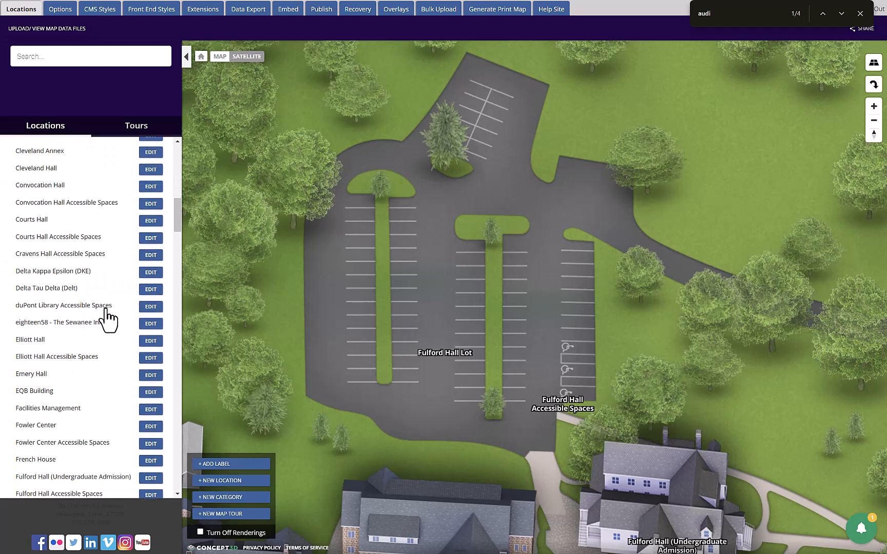
pyautogui.scroll(-5, 108, 318)
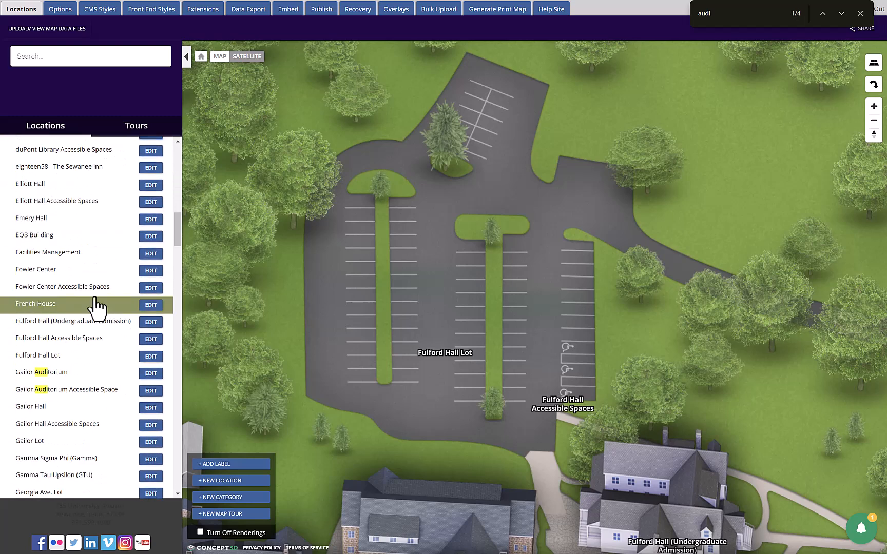
pyautogui.click(860, 14)
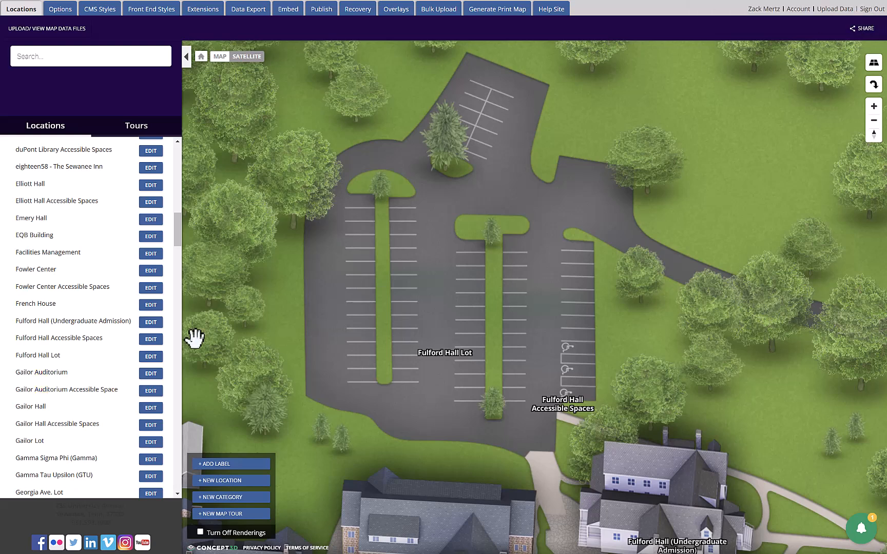
pyautogui.click(150, 357)
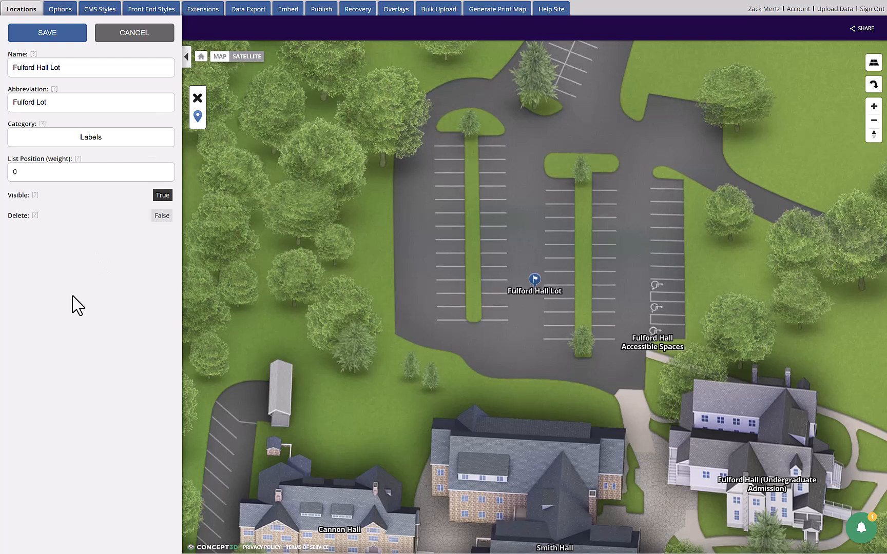
# Step: Examine the Fulford Hall Lot label's name, abbreviation and list position settings, comparing how it displays at different map zoom levels
pyautogui.moveTo(57, 105); pyautogui.dragTo(13, 104)
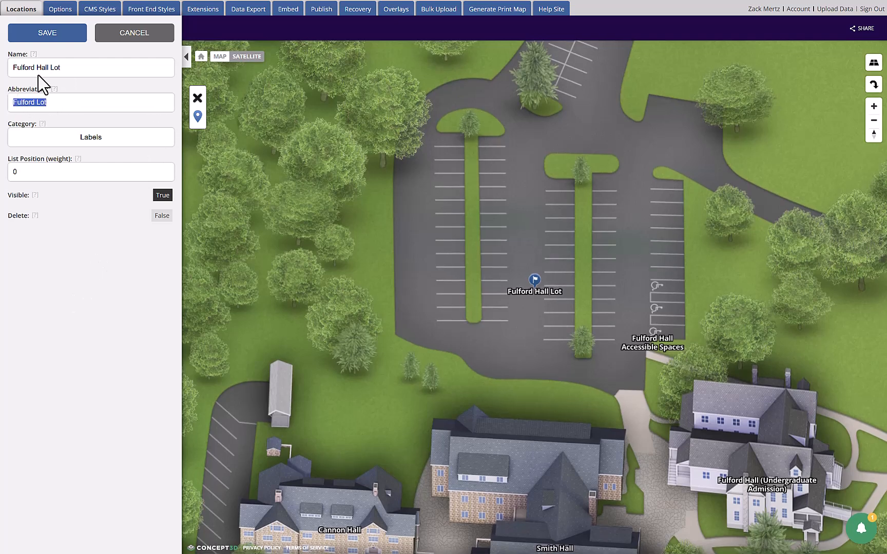
pyautogui.moveTo(67, 65); pyautogui.dragTo(18, 68)
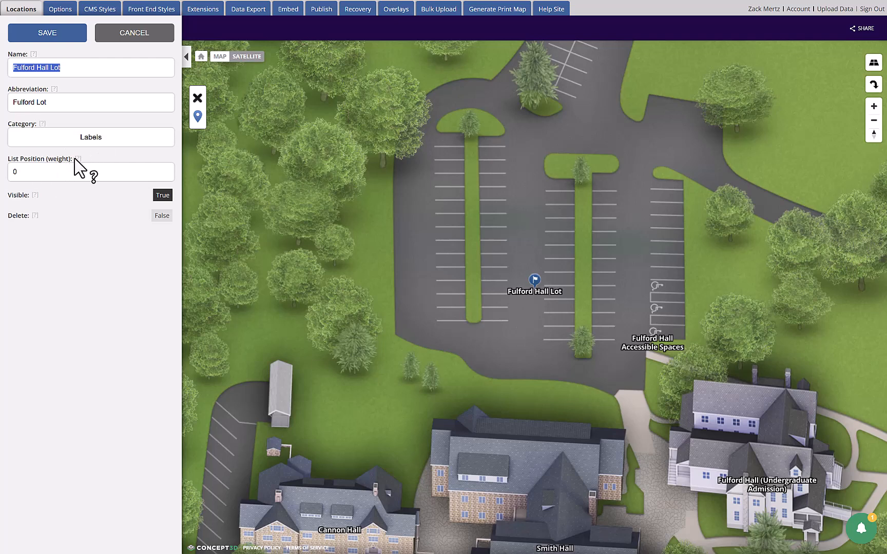
pyautogui.moveTo(77, 158)
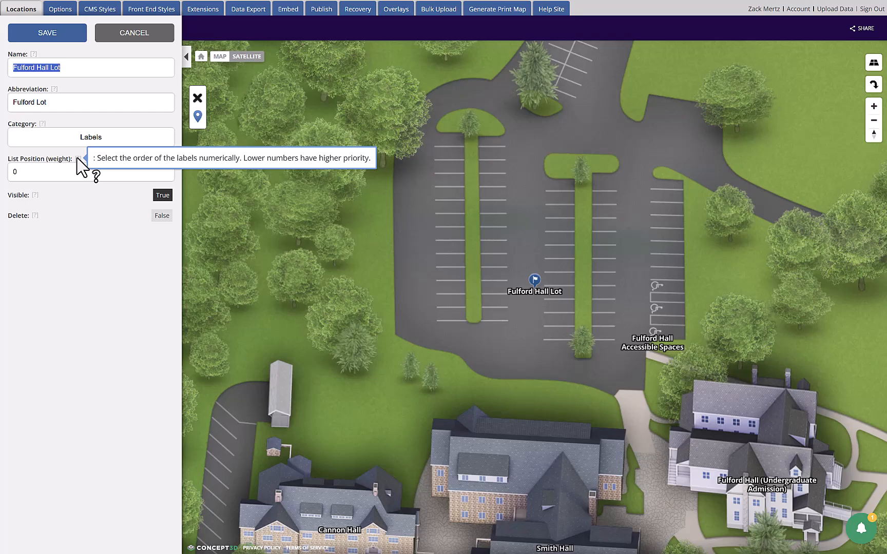
pyautogui.scroll(-3, 475, 317)
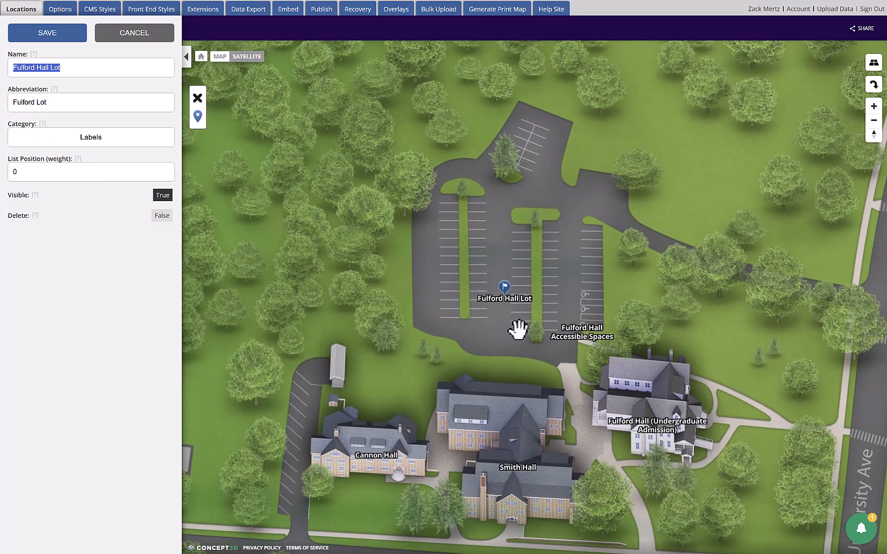
pyautogui.scroll(-5, 532, 333)
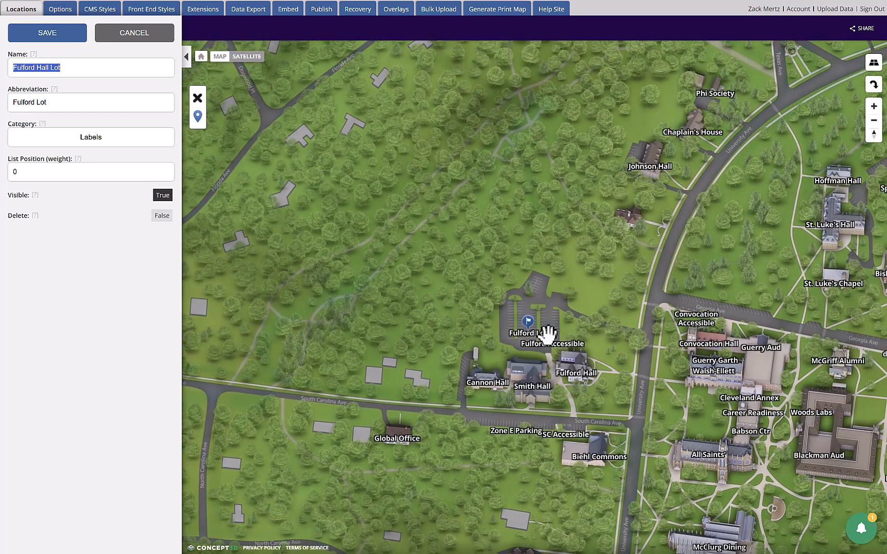
pyautogui.scroll(5, 548, 335)
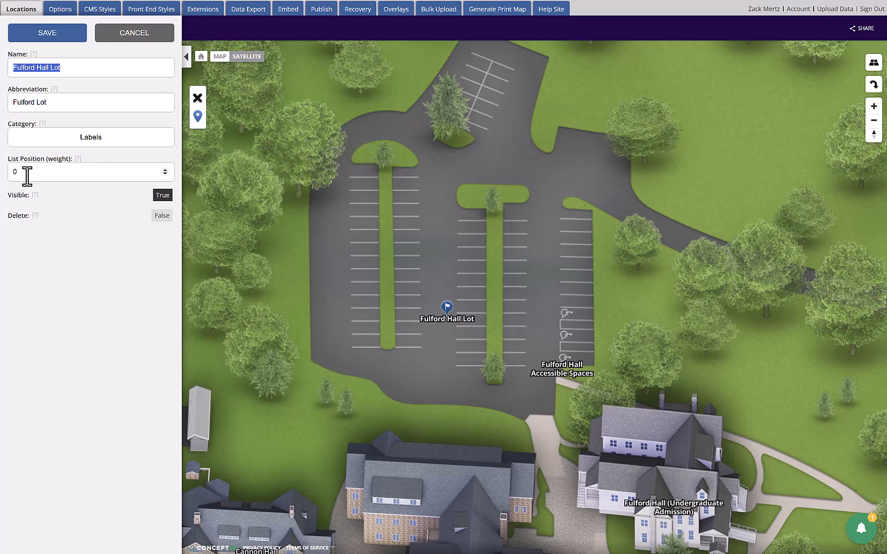
pyautogui.click(11, 174)
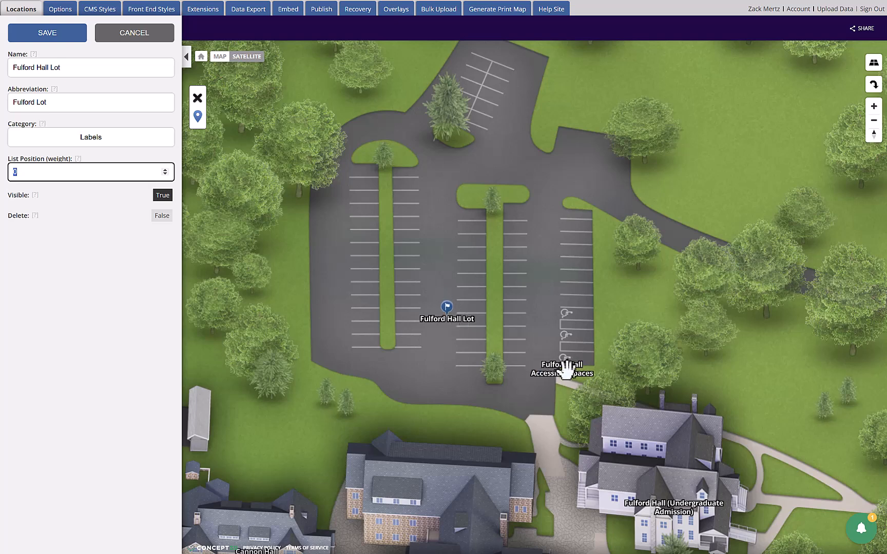
pyautogui.scroll(1, 444, 291)
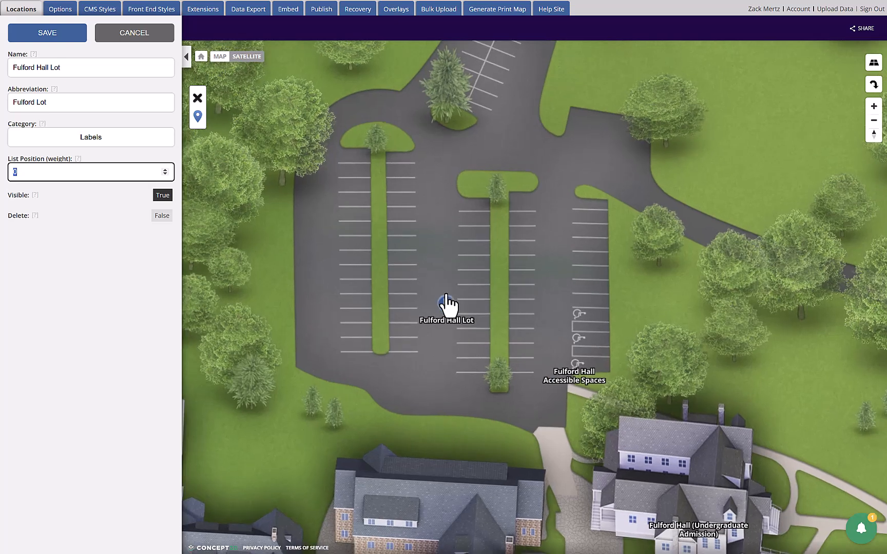
# Step: Remove the Fulford Hall Lot label's marker, place a new one higher up between the two planted parking islands, and save the label
pyautogui.click(197, 98)
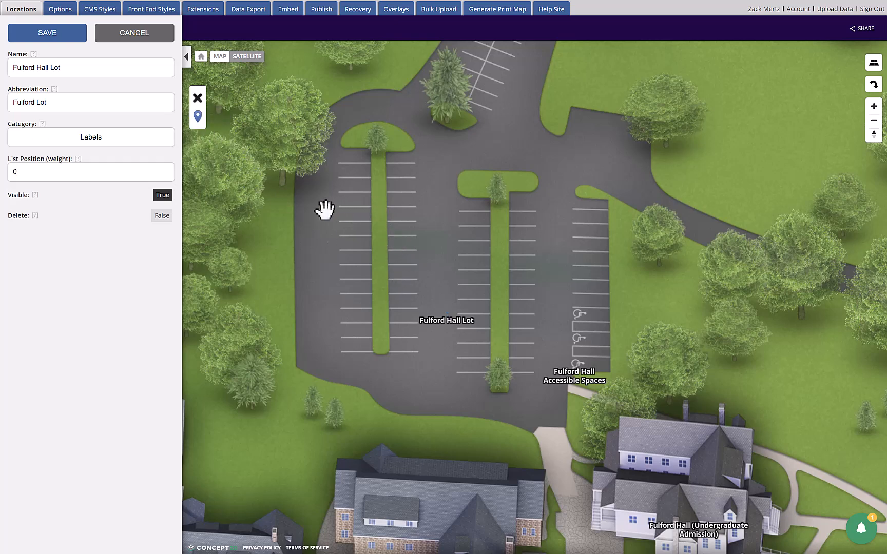
pyautogui.click(402, 172)
pyautogui.click(431, 334)
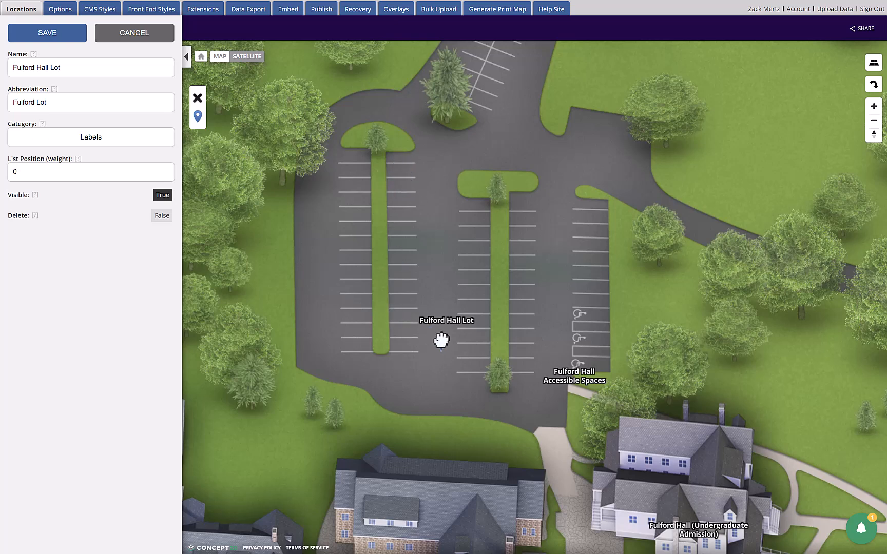
pyautogui.click(439, 227)
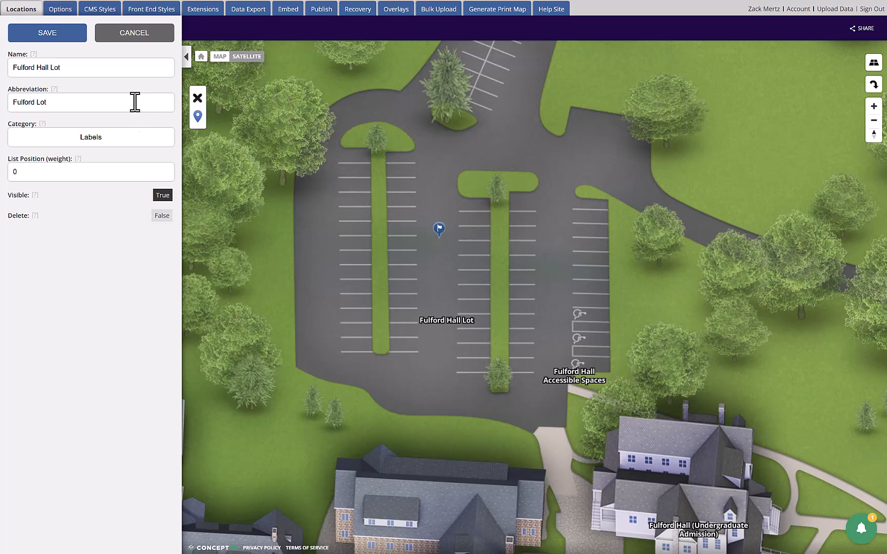
pyautogui.click(47, 34)
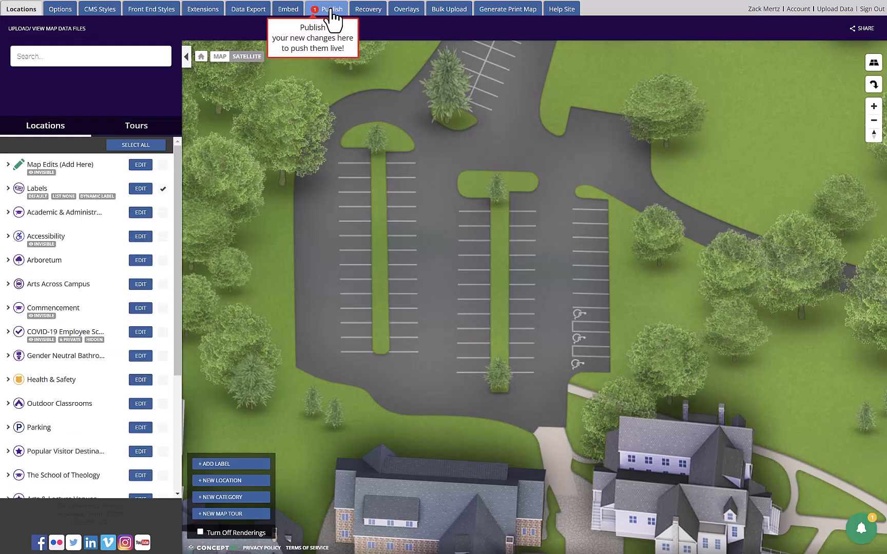
pyautogui.moveTo(437, 250); pyautogui.dragTo(476, 259)
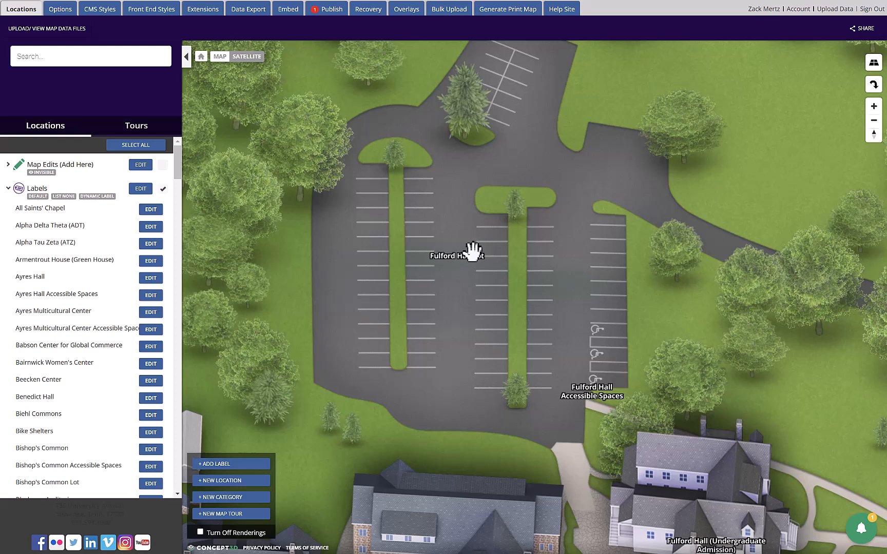
# Step: Discard the pending Fulford Hall Lot label revision from the labels awaiting publication and leave publishing
pyautogui.click(327, 10)
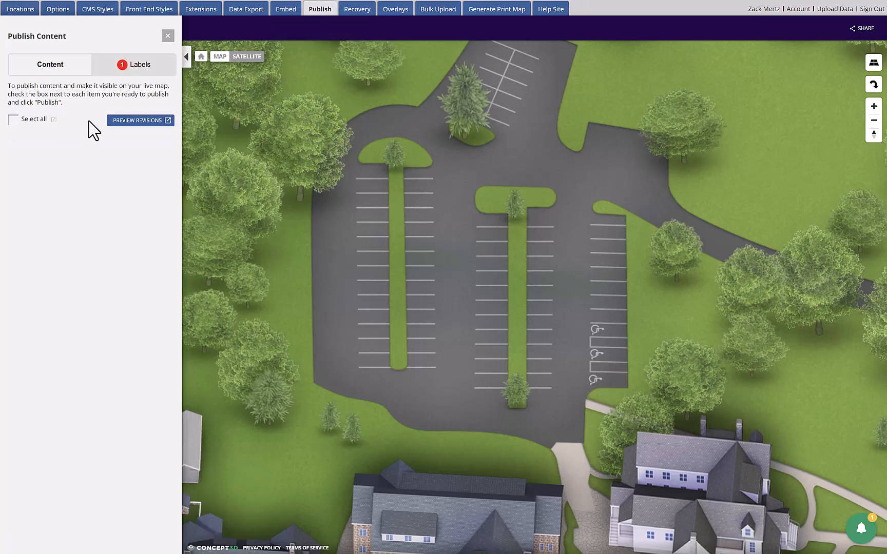
pyautogui.click(136, 66)
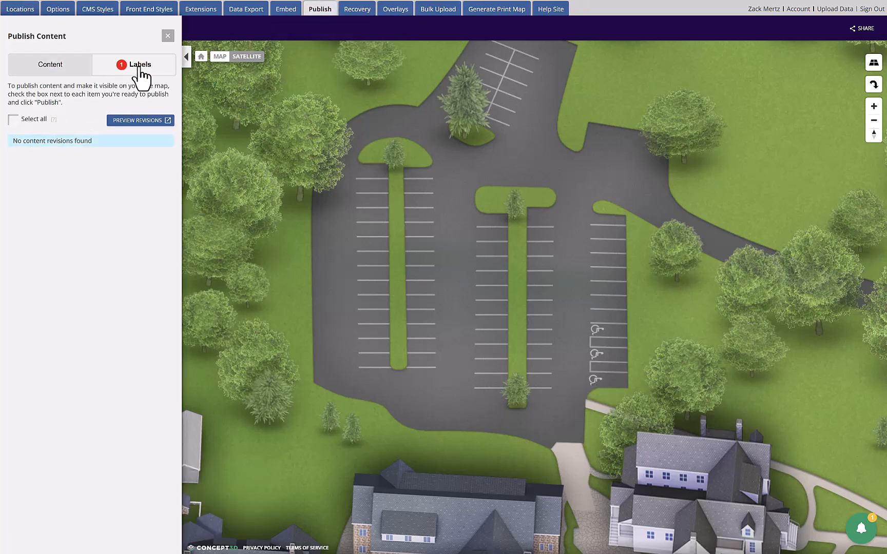
pyautogui.click(14, 159)
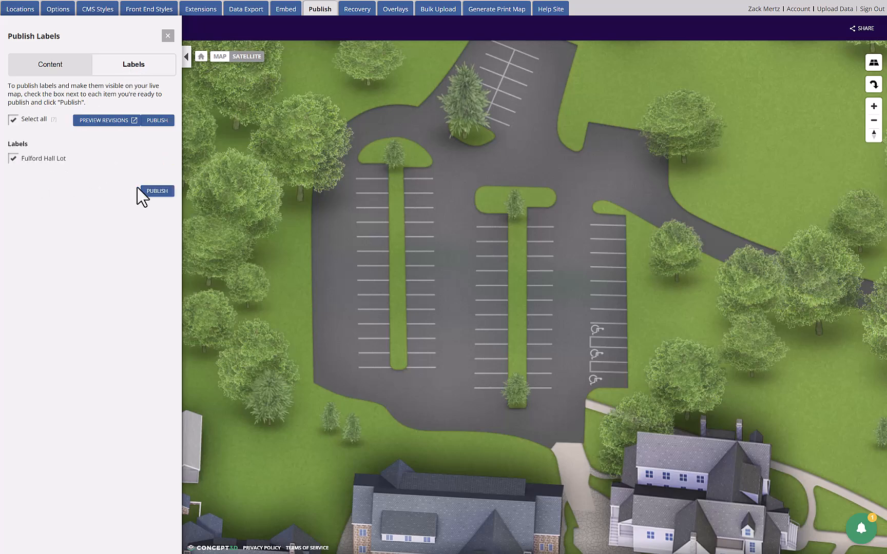
pyautogui.click(13, 158)
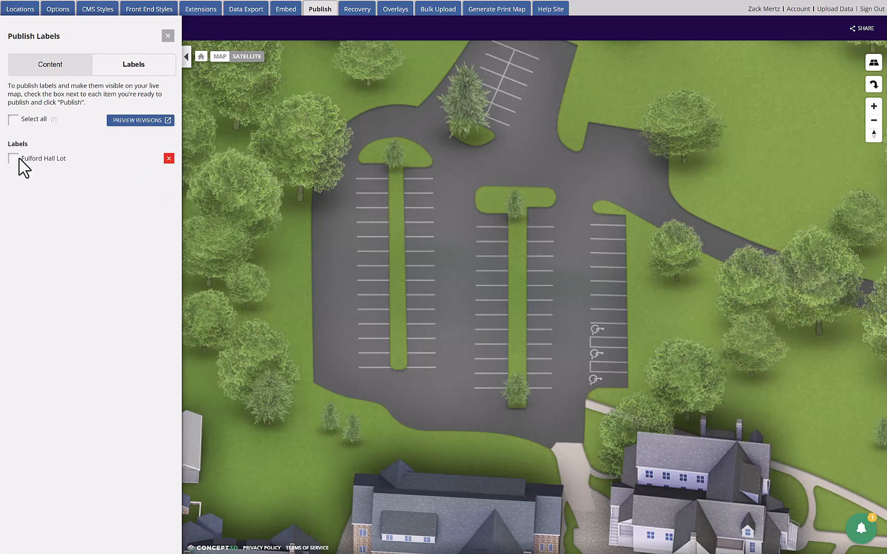
pyautogui.click(169, 159)
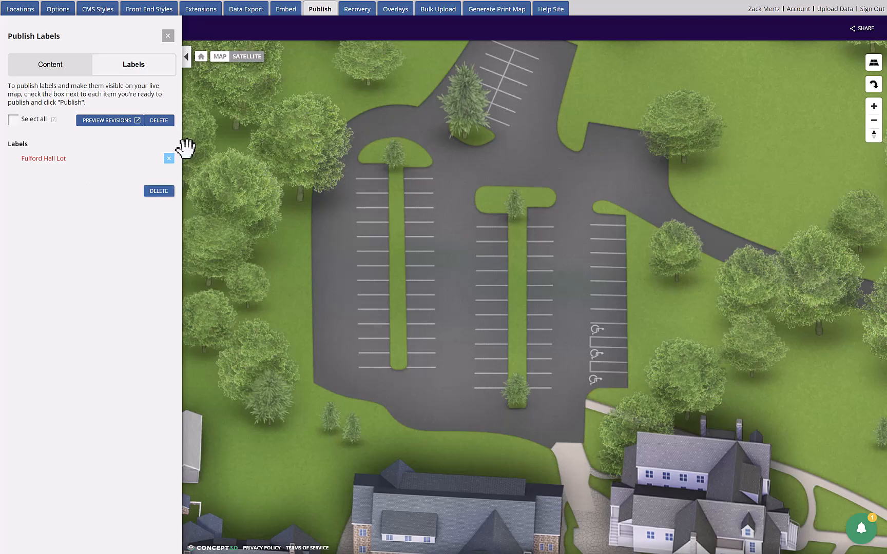
pyautogui.click(159, 191)
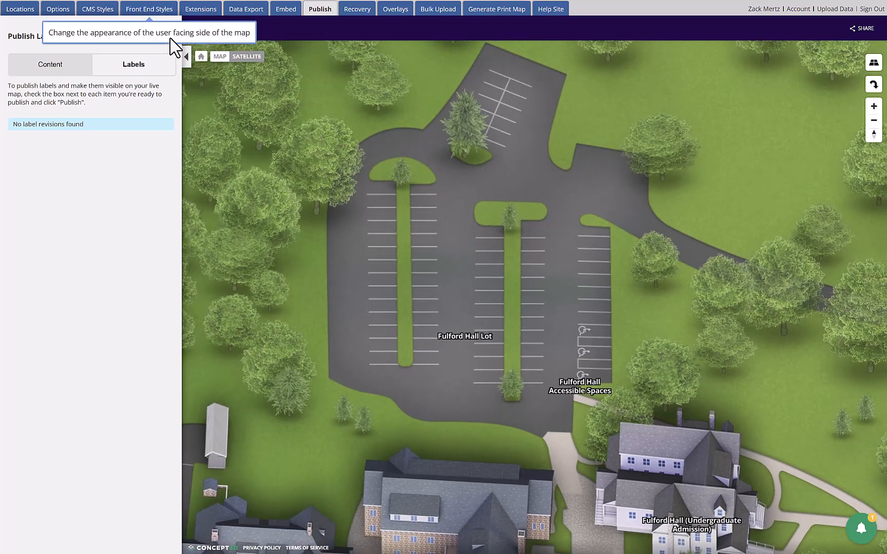
pyautogui.click(167, 36)
pyautogui.scroll(-5, 397, 248)
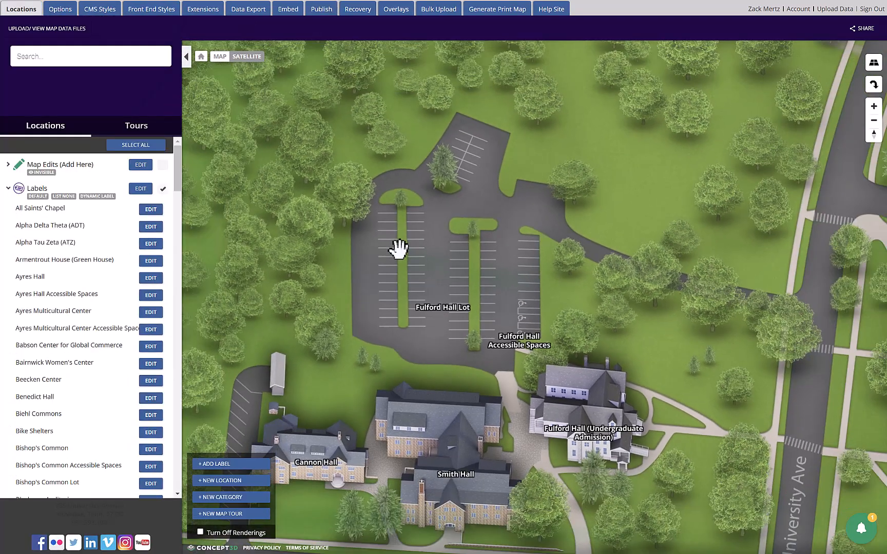
pyautogui.scroll(-5, 440, 264)
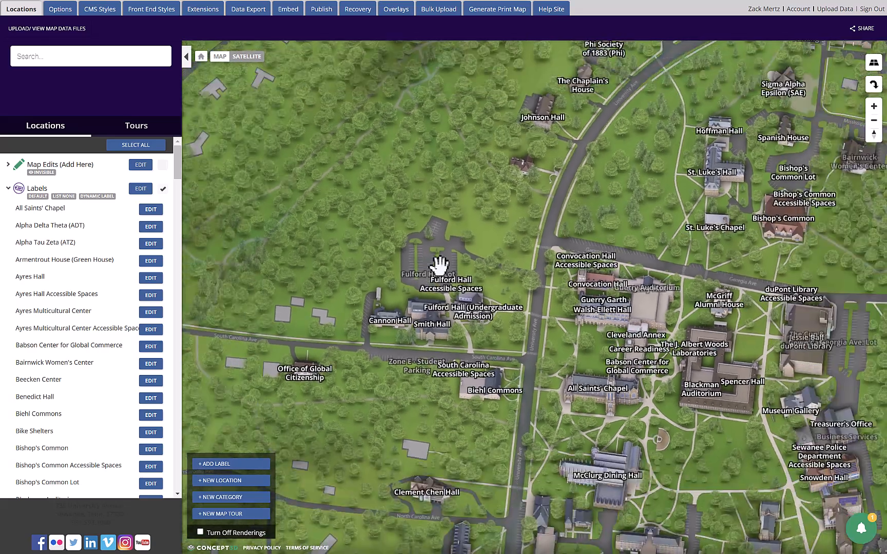
pyautogui.scroll(-5, 471, 278)
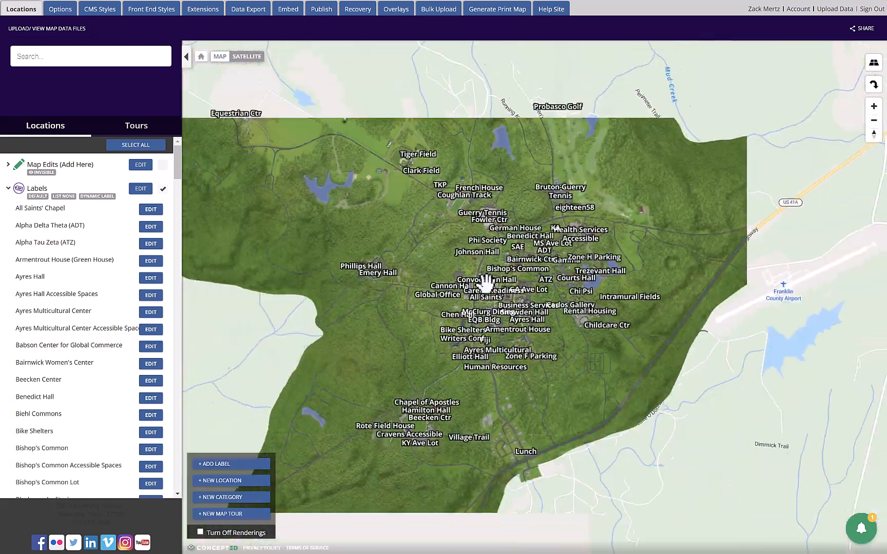
# Step: Compare how the campus labels display across the whole CMS map at closer and wider zoom levels
pyautogui.moveTo(456, 251); pyautogui.dragTo(455, 291)
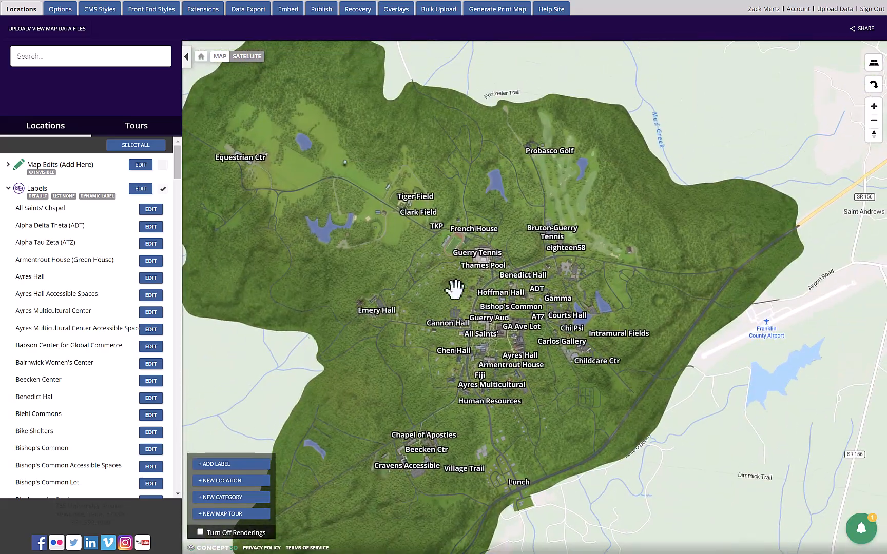
pyautogui.scroll(-3, 455, 291)
pyautogui.scroll(5, 475, 299)
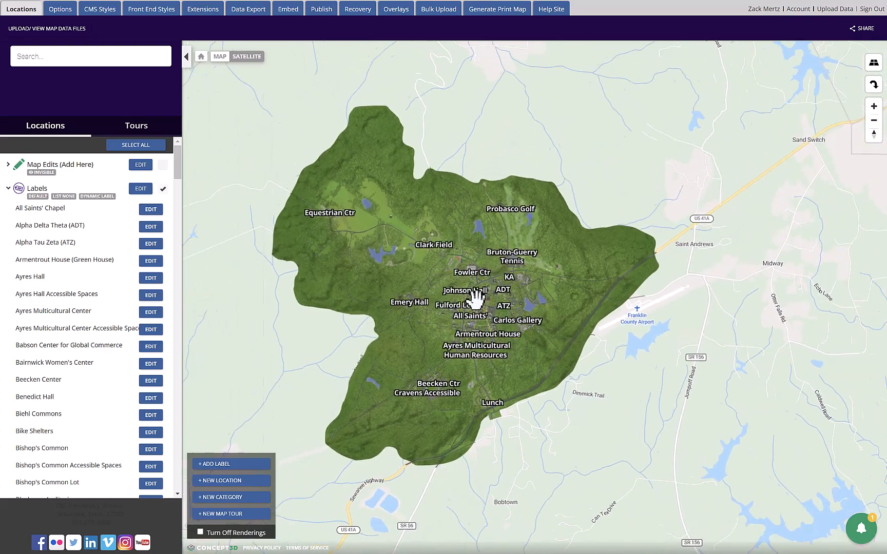
pyautogui.scroll(-3, 462, 292)
pyautogui.scroll(-4, 468, 291)
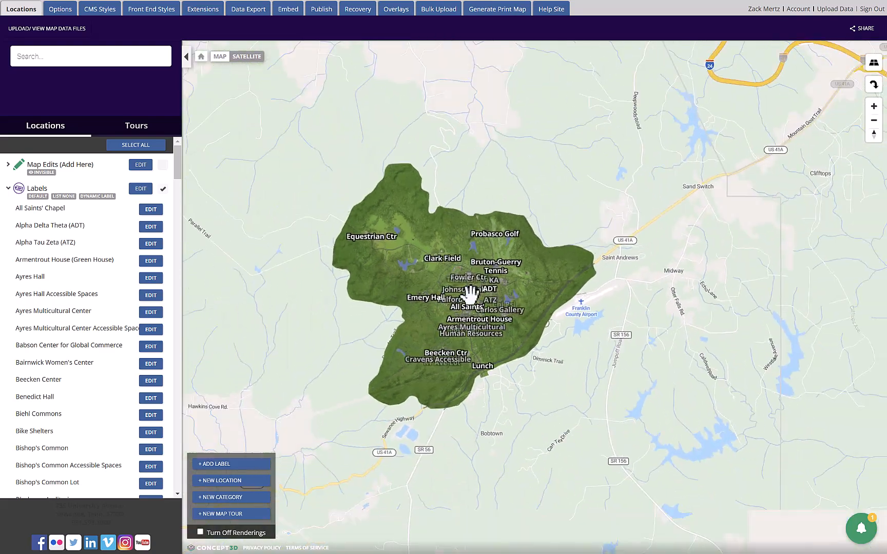
pyautogui.scroll(5, 467, 291)
pyautogui.scroll(2, 467, 288)
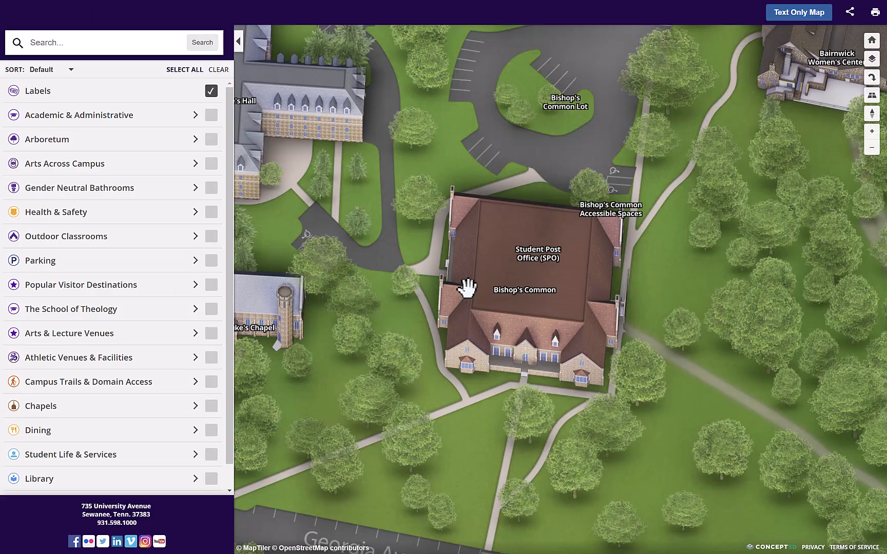
# Step: On the public campus map, show the zoom slider and compare how labels display at zoom levels 17 and 16
pyautogui.scroll(-6, 467, 288)
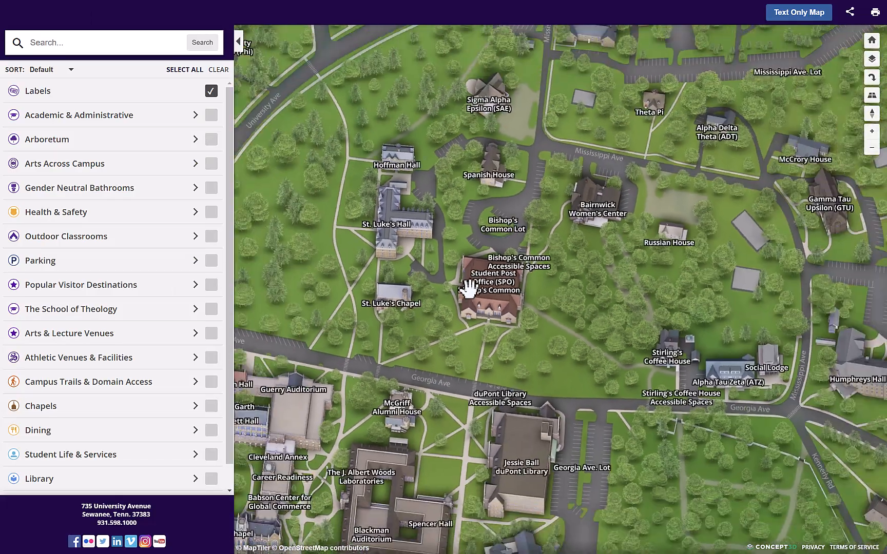
pyautogui.scroll(-4, 471, 289)
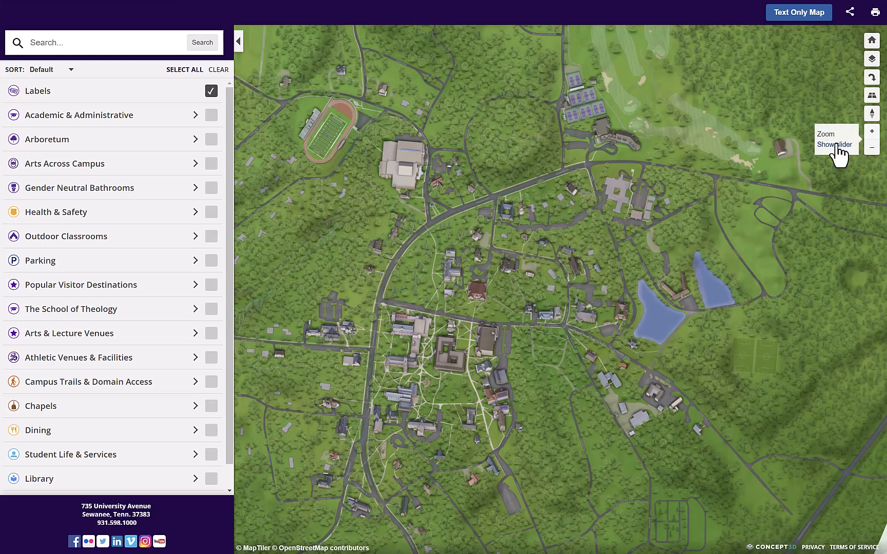
pyautogui.click(837, 145)
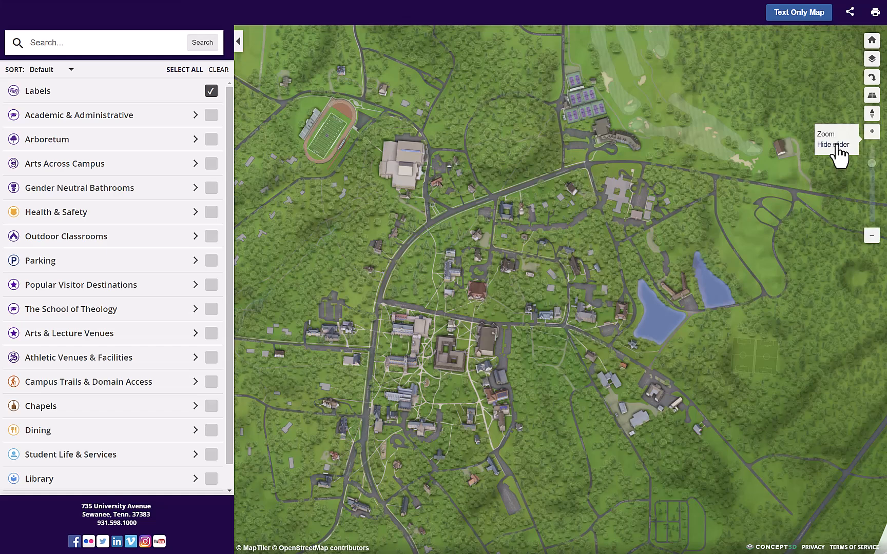
pyautogui.click(872, 165)
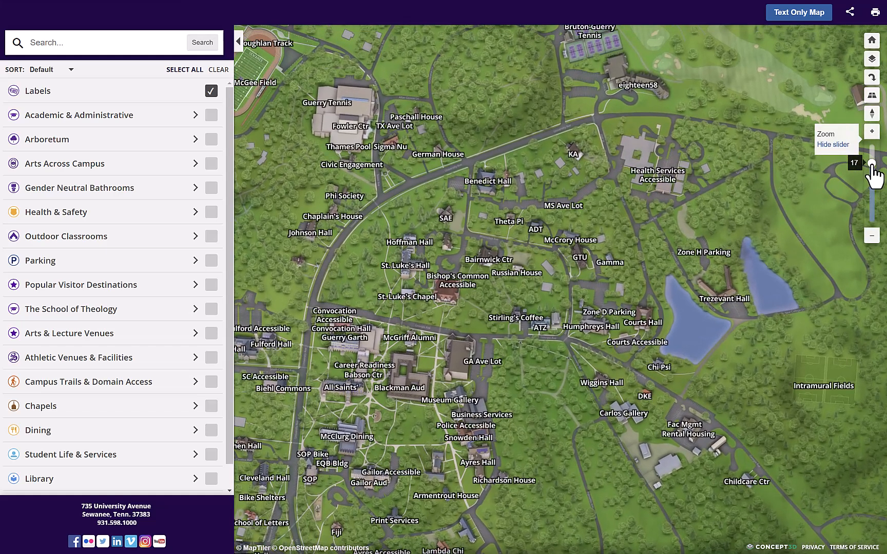
pyautogui.moveTo(872, 164); pyautogui.dragTo(872, 167)
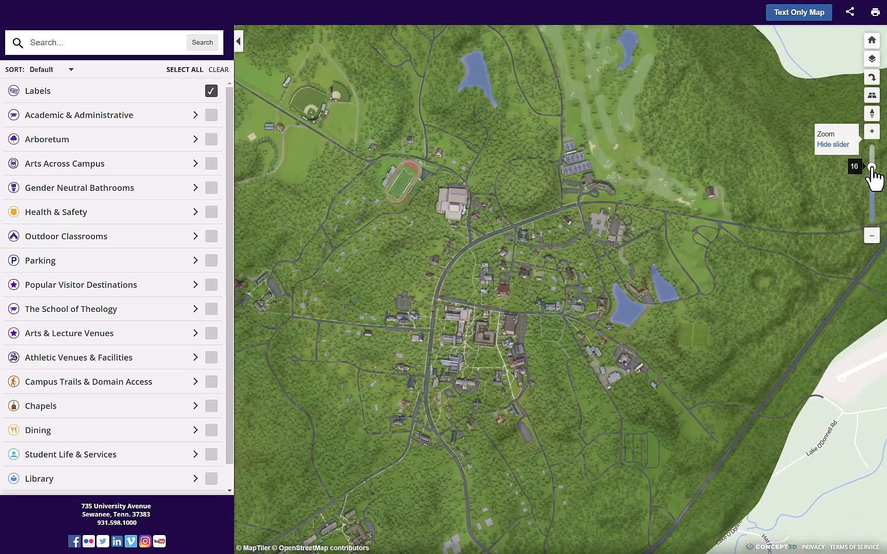
pyautogui.moveTo(535, 297); pyautogui.dragTo(567, 282)
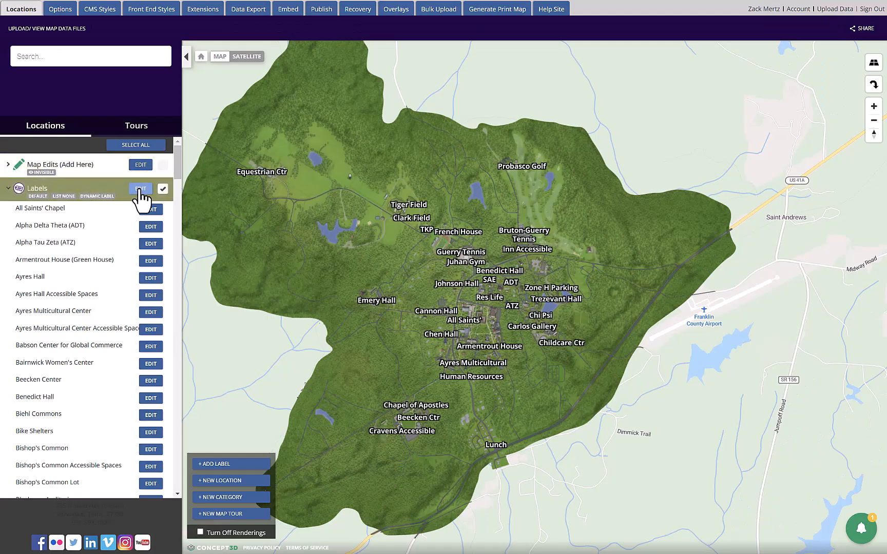
# Step: In the CMS, open the Labels category for editing, examine its sidebar, default display and visibility settings, and leave without saving
pyautogui.click(140, 189)
pyautogui.moveTo(134, 289); pyautogui.dragTo(123, 321)
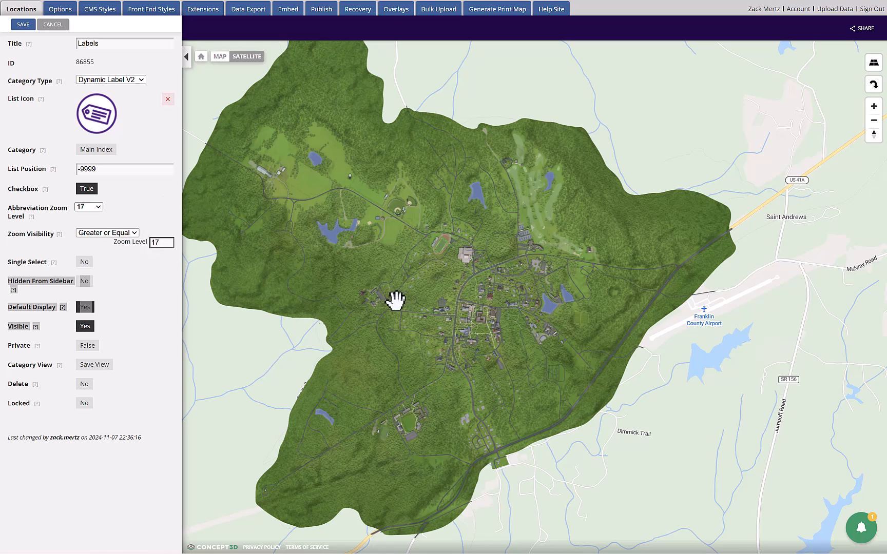
pyautogui.scroll(5, 458, 293)
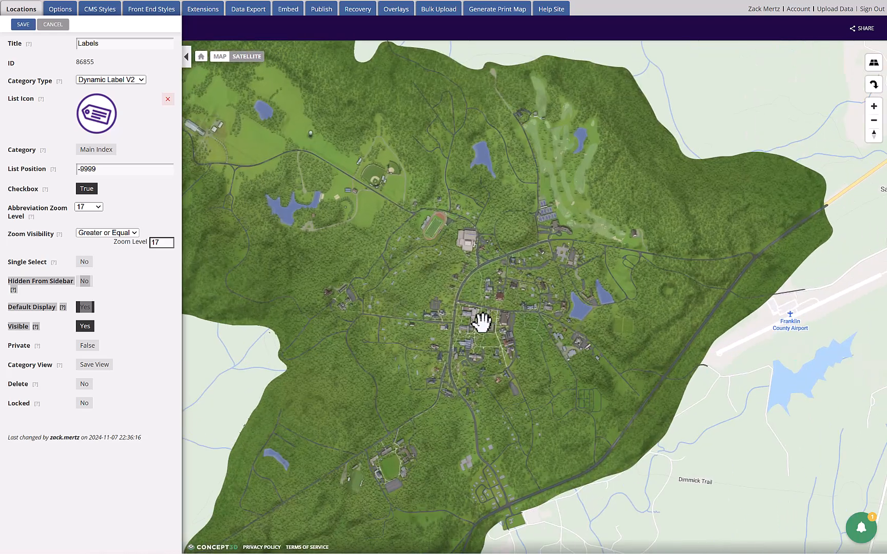
pyautogui.scroll(5, 469, 303)
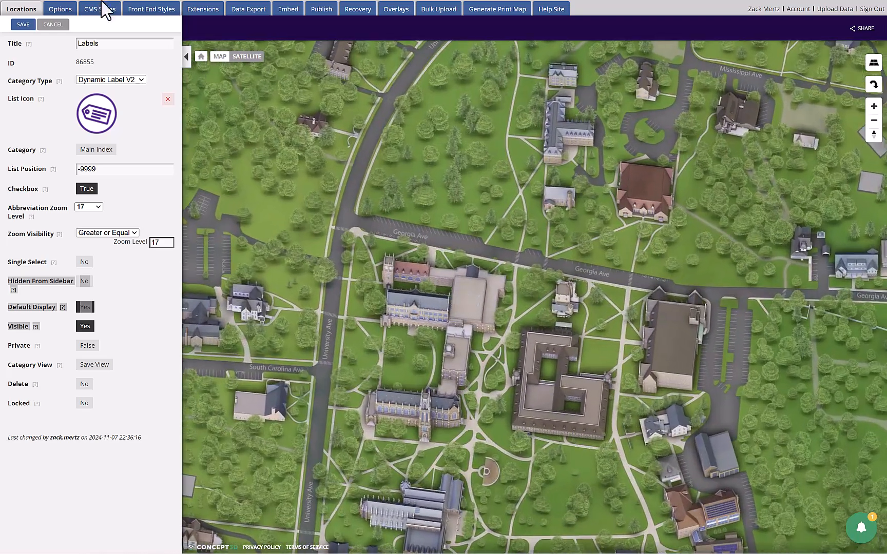
pyautogui.click(53, 25)
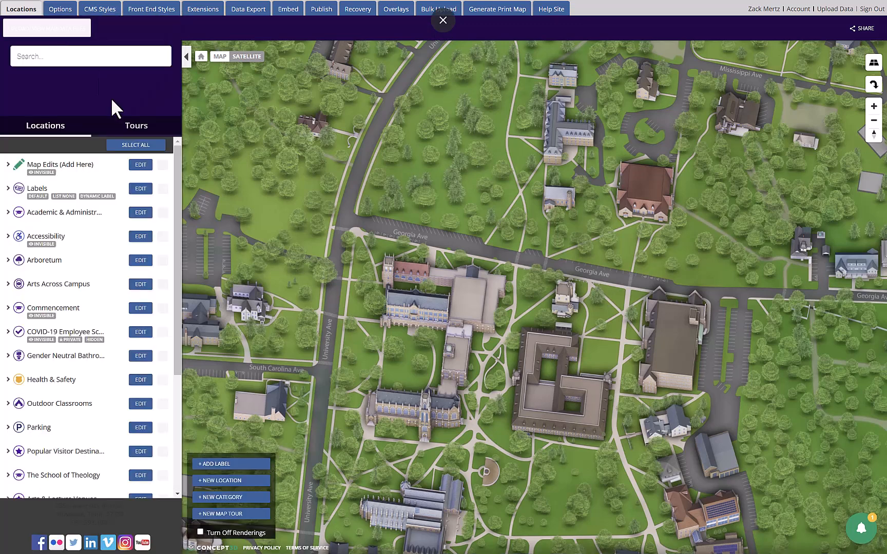
# Step: Show the labels on the CMS map, reopen the Labels category for editing, and examine its Zoom Visibility level against the map
pyautogui.click(163, 189)
pyautogui.click(141, 189)
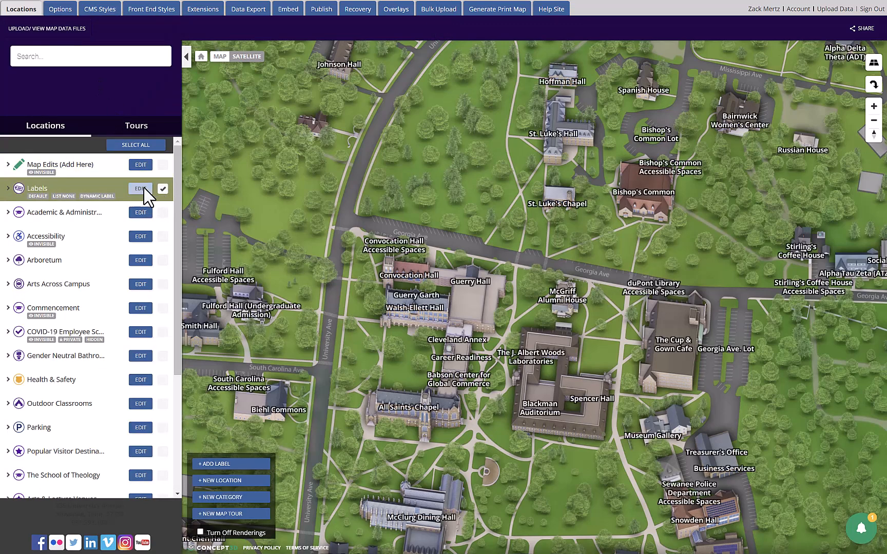
pyautogui.scroll(2, 444, 311)
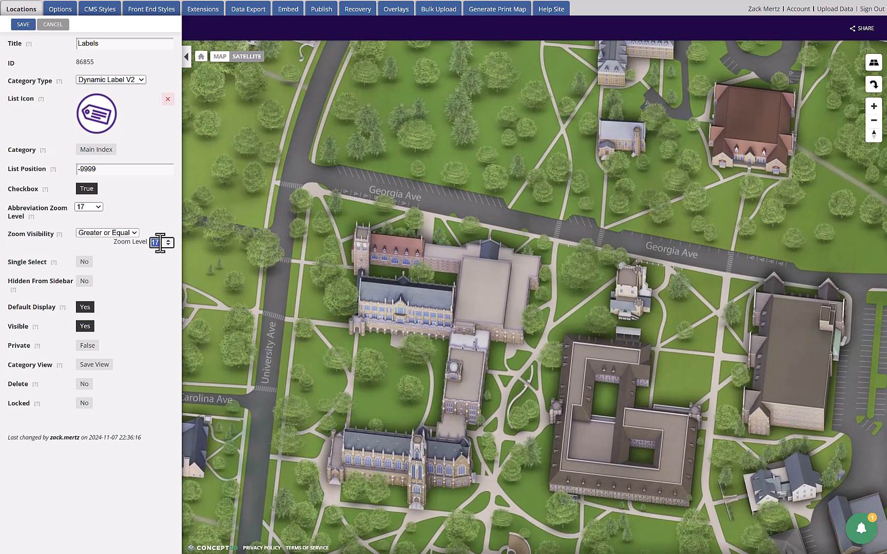
pyautogui.scroll(4, 471, 307)
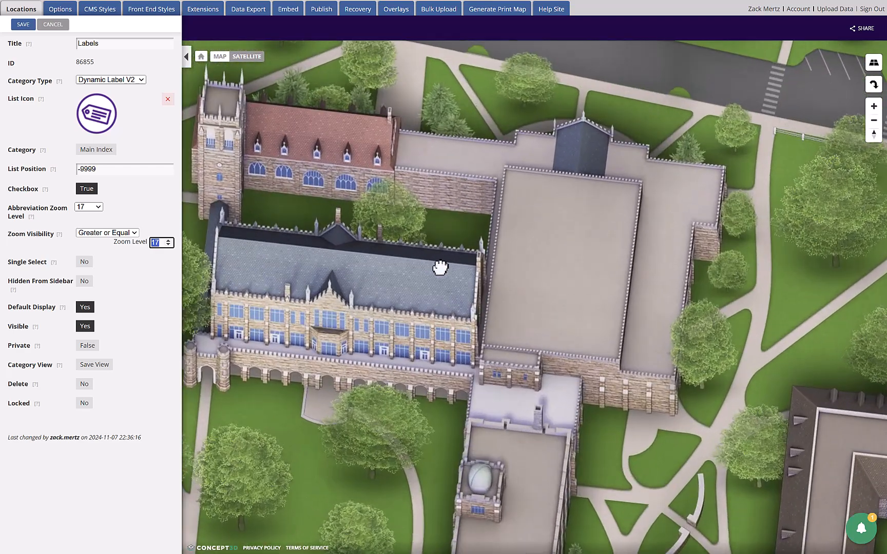
pyautogui.moveTo(440, 267); pyautogui.dragTo(477, 285)
pyautogui.moveTo(531, 273); pyautogui.dragTo(538, 275)
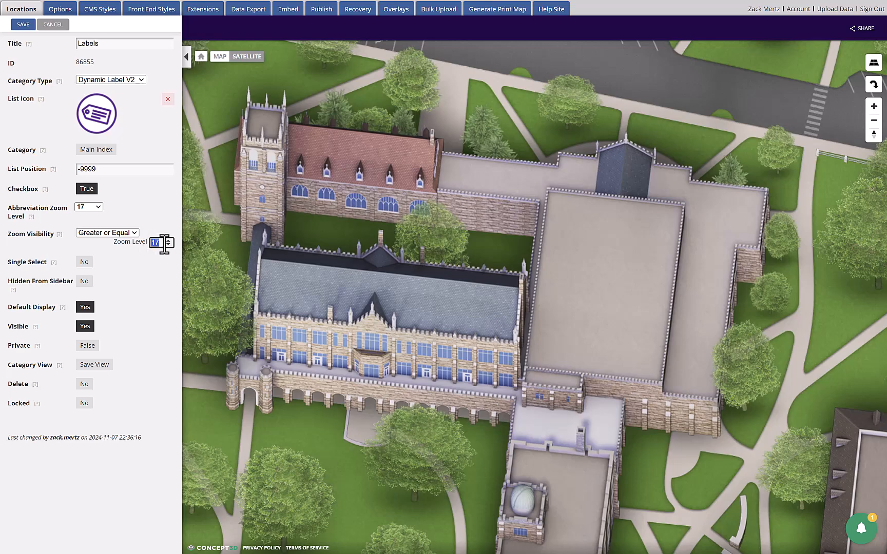
pyautogui.scroll(-4, 353, 301)
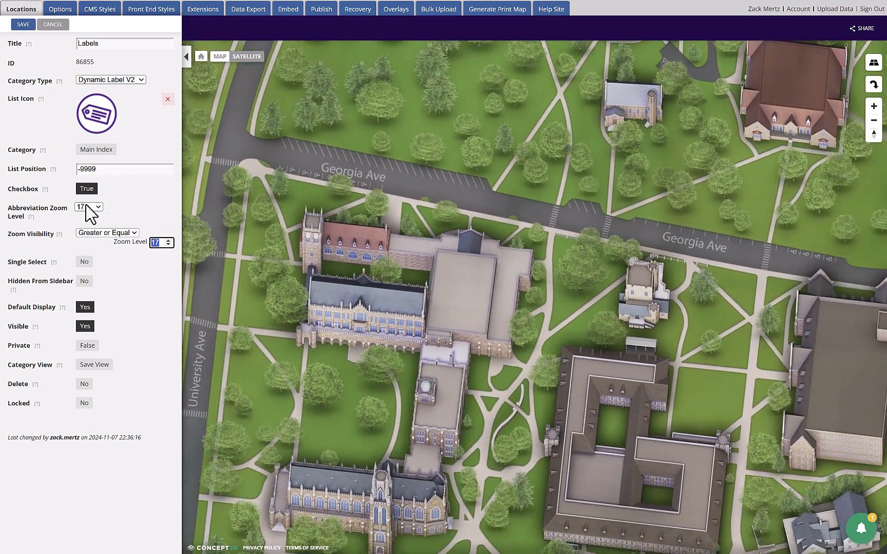
# Step: Review the Labels category's Abbreviation Zoom Level choices and compare the abbreviated labels on the public map around zoom level 17
pyautogui.click(83, 206)
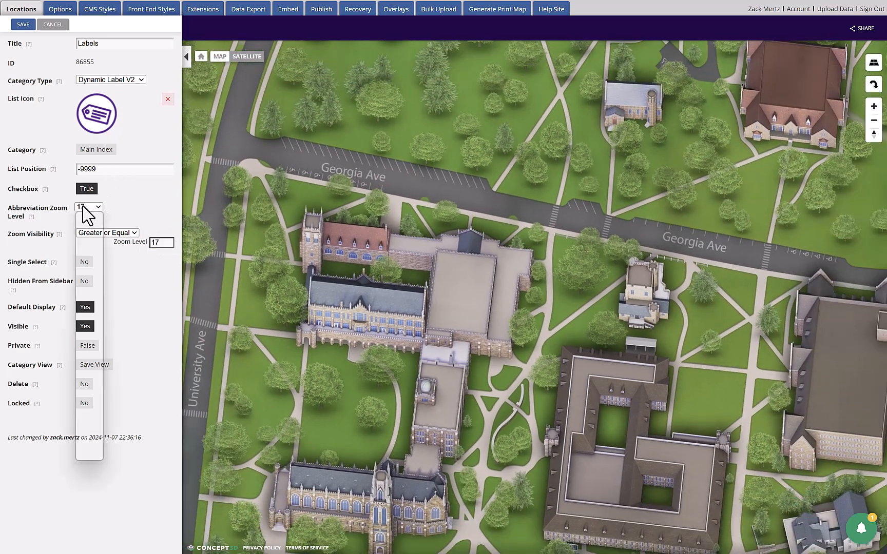
pyautogui.click(121, 201)
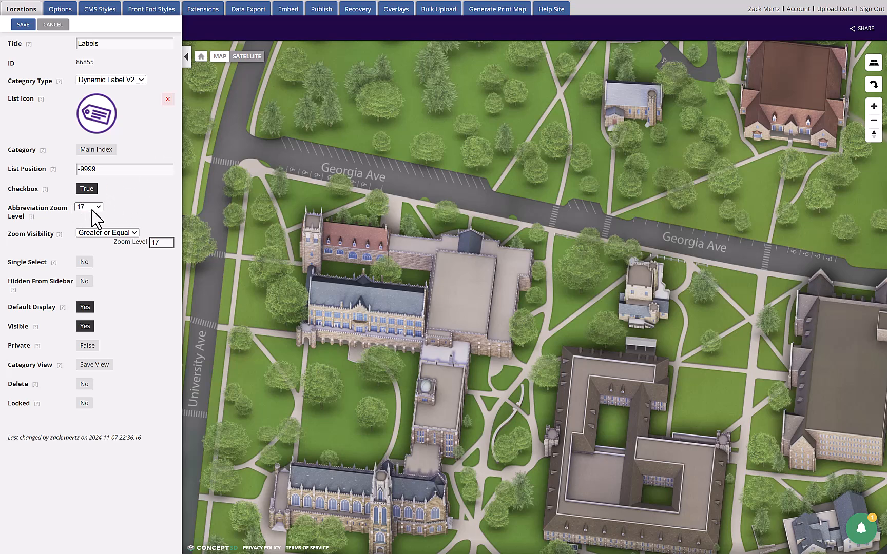
pyautogui.moveTo(309, 207); pyautogui.dragTo(311, 207)
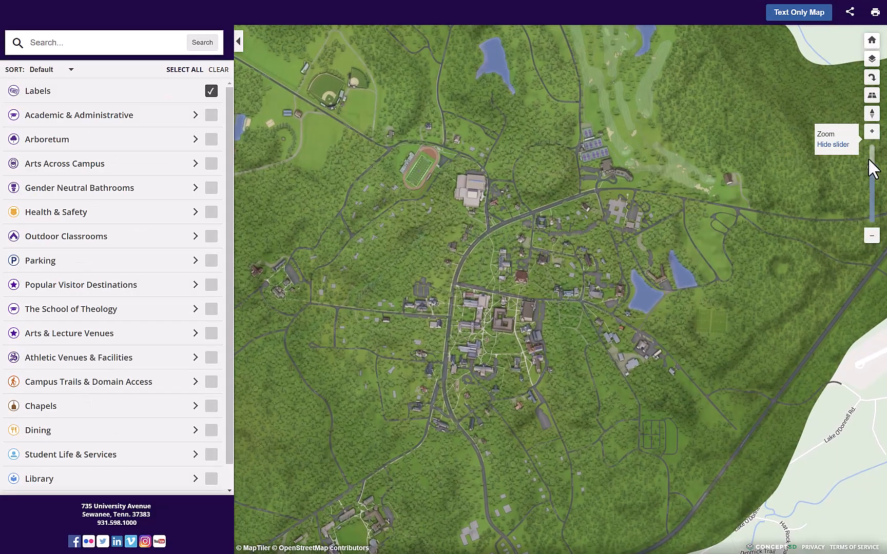
pyautogui.click(871, 163)
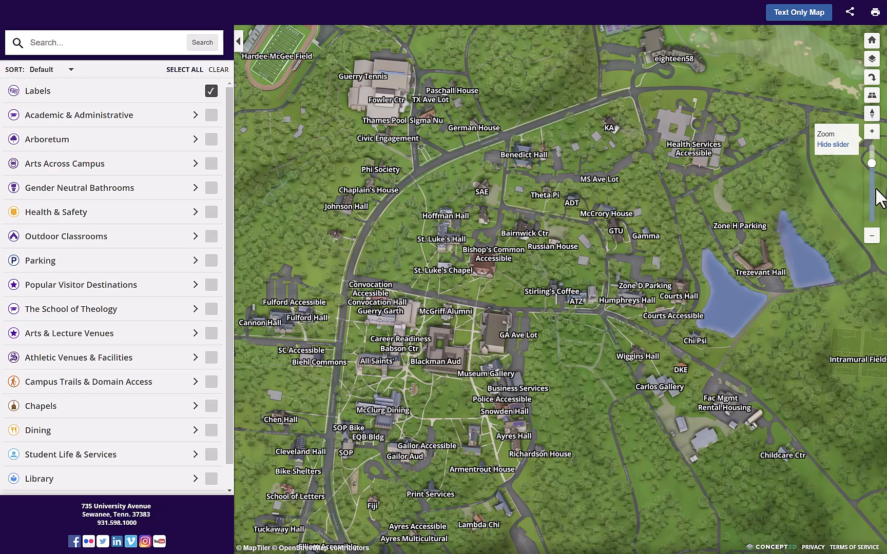
pyautogui.click(872, 237)
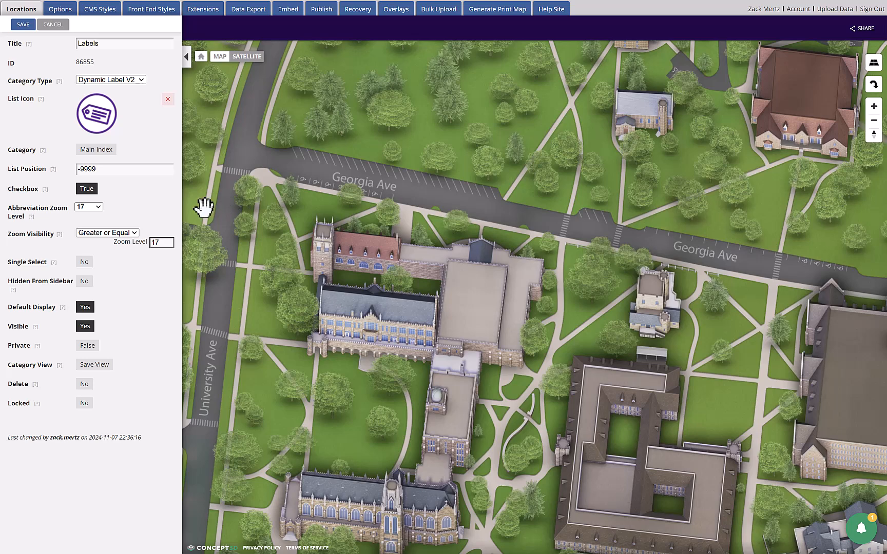
# Step: Examine the Default Display and Hidden From Sidebar settings of the Labels category in the CMS
pyautogui.moveTo(11, 307); pyautogui.dragTo(46, 310)
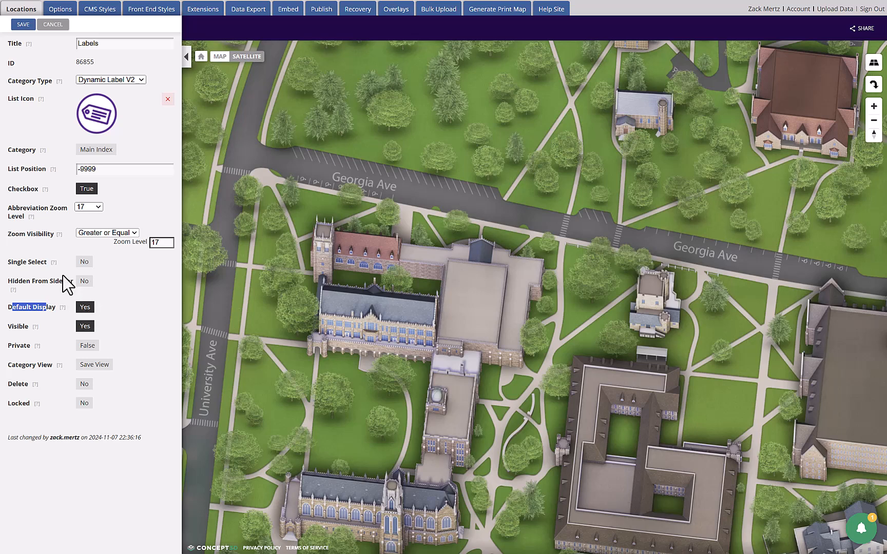
pyautogui.moveTo(14, 281); pyautogui.dragTo(60, 284)
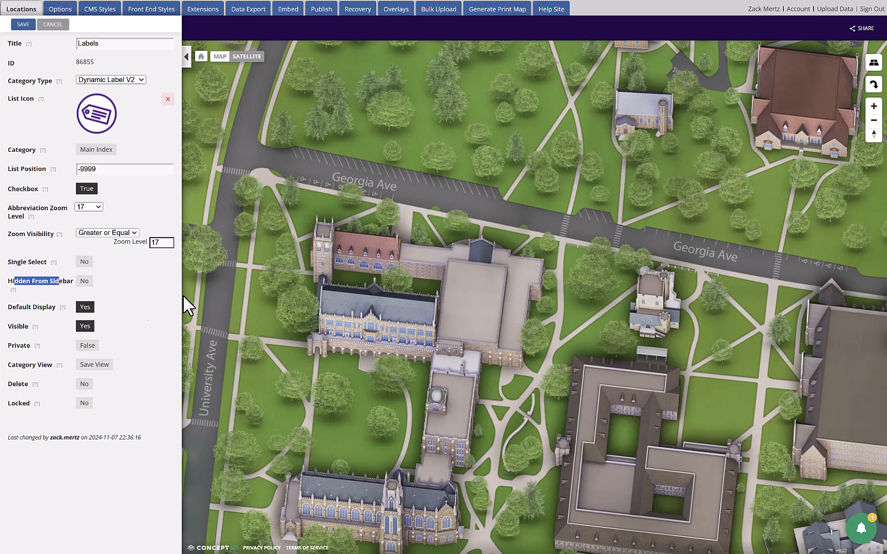
pyautogui.moveTo(264, 293); pyautogui.dragTo(273, 291)
pyautogui.moveTo(292, 129); pyautogui.dragTo(296, 159)
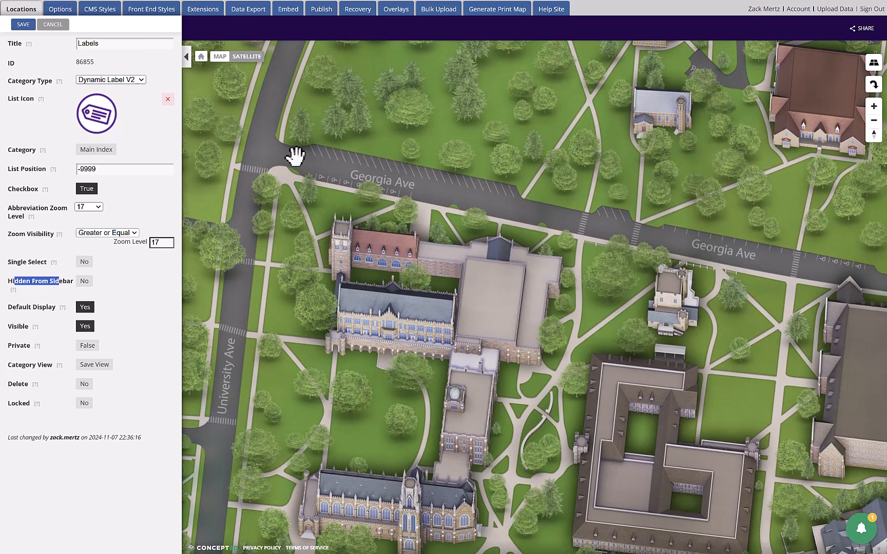